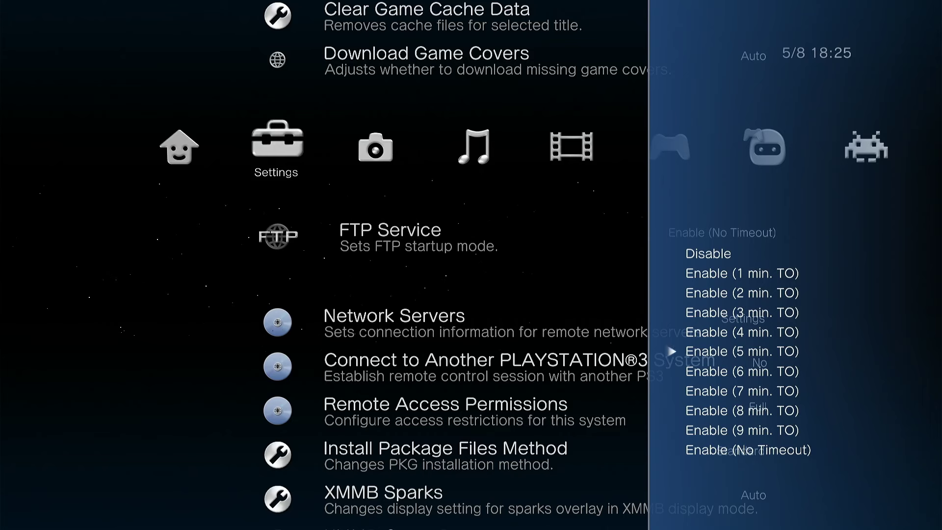
- Set the FTP Service startup mode to Enable (No Timeout)
{"action": "key", "text": "Down"}
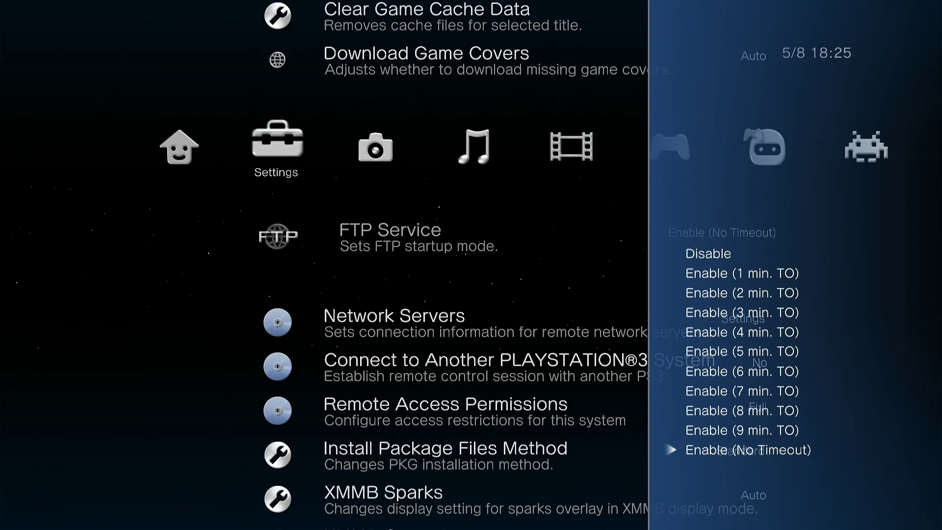
{"action": "key", "text": "Return"}
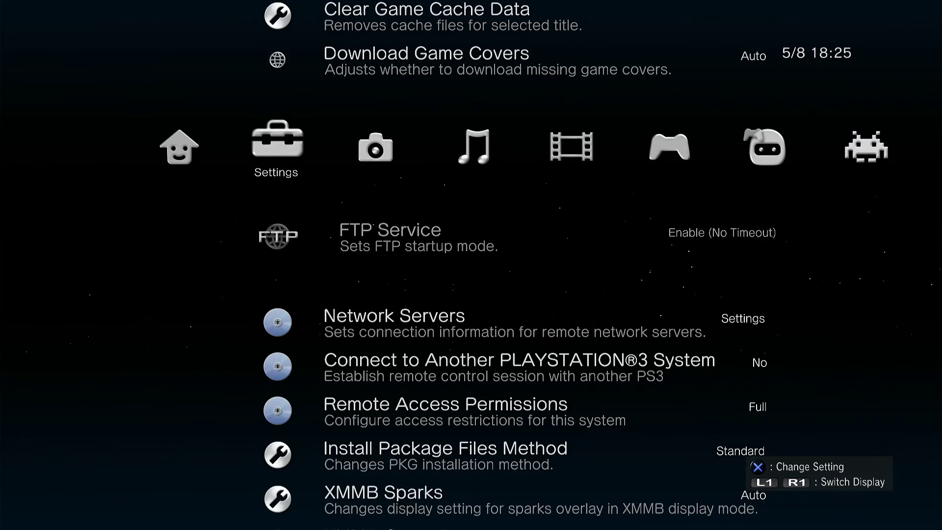
{"action": "key", "text": "Down"}
{"action": "key", "text": "Down"}
{"action": "key", "text": "Down"}
{"action": "key", "text": "Down"}
{"action": "key", "text": "Down"}
{"action": "key", "text": "Down"}
{"action": "key", "text": "Down"}
{"action": "key", "text": "Down"}
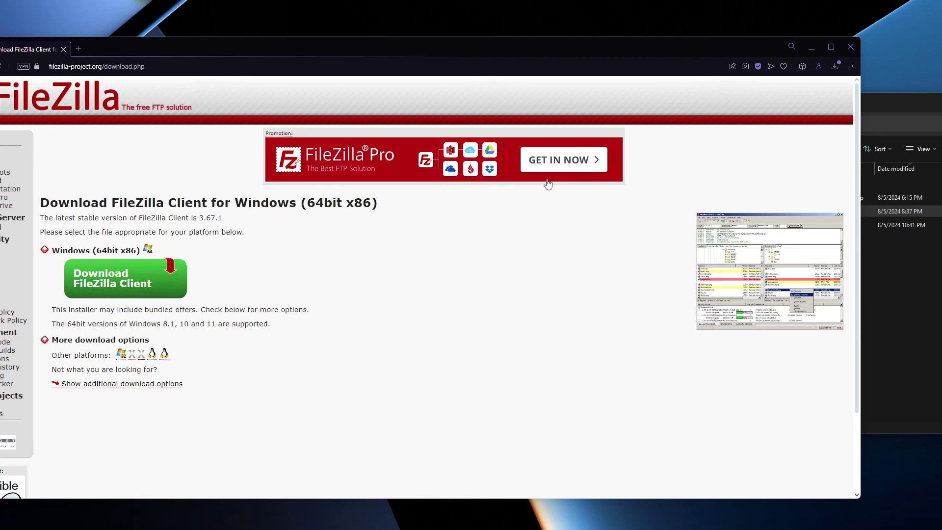
- Switch to File Explorer's Downloads folder and examine the contents of the extracted Deadpool (USA) (En,Fr,Es) folder and its inner game folder
{"action": "left_click", "coordinate": [883, 104]}
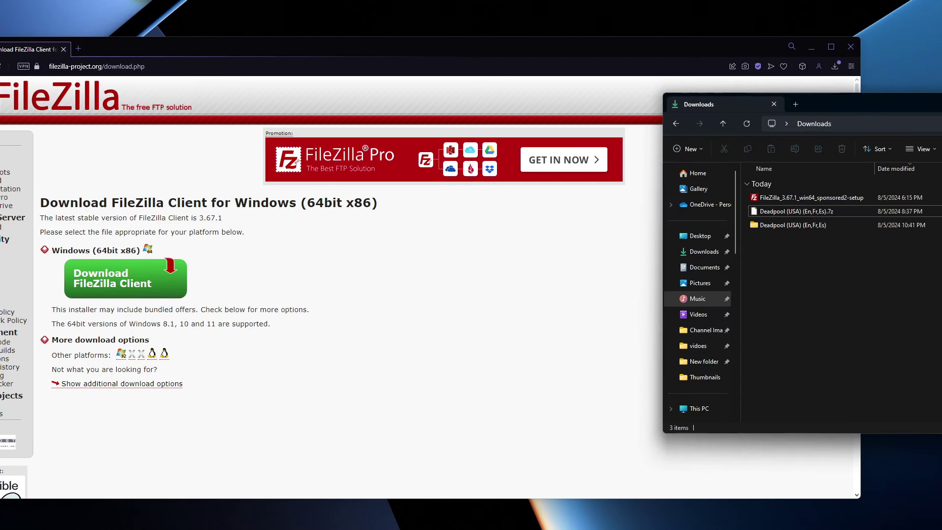
{"action": "left_click_drag", "start_coordinate": [808, 101], "coordinate": [428, 79]}
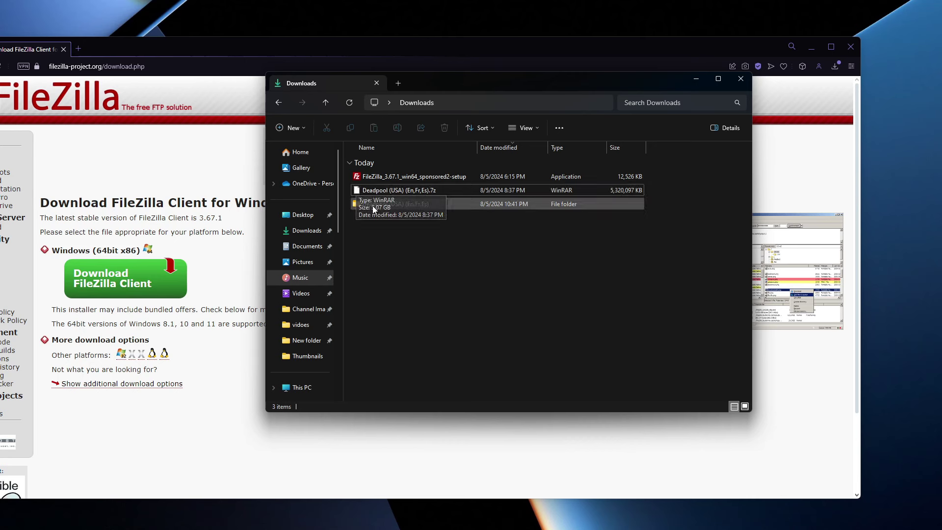
{"action": "double_click", "coordinate": [373, 205]}
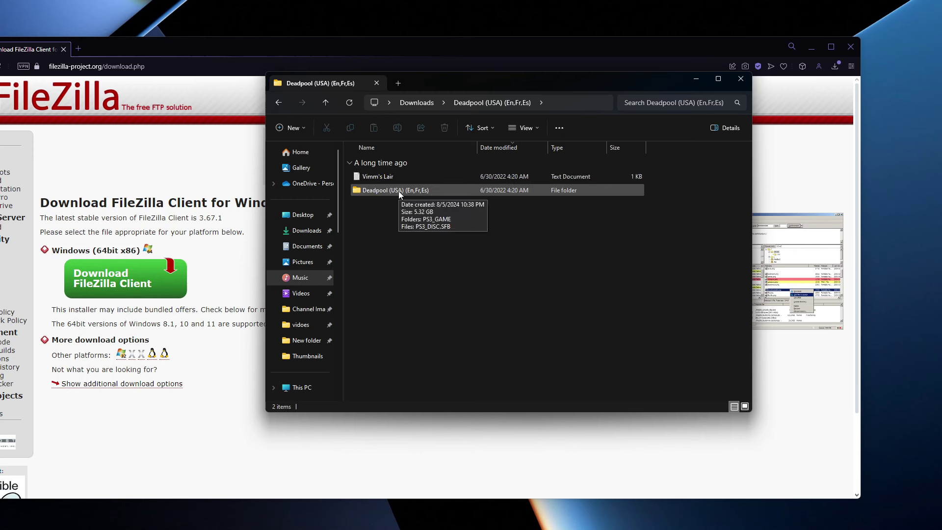
{"action": "double_click", "coordinate": [398, 190]}
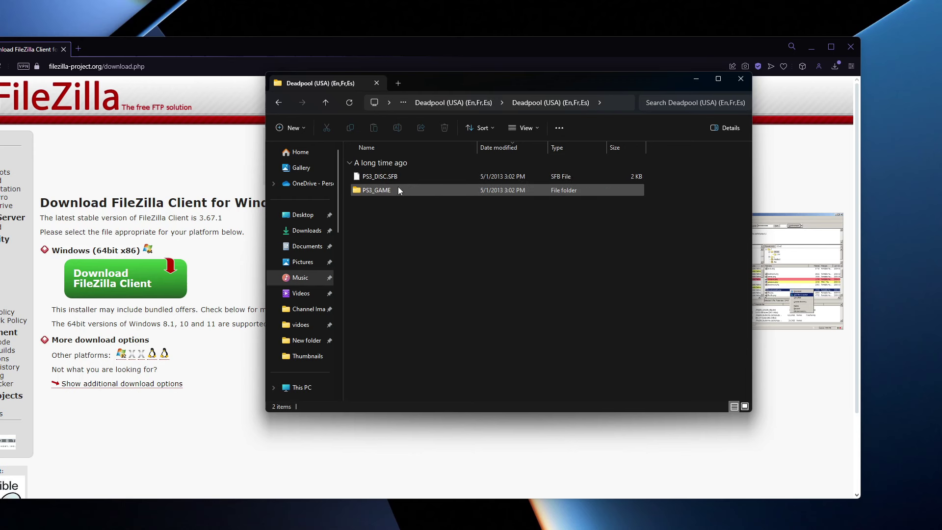
{"action": "left_click", "coordinate": [278, 102]}
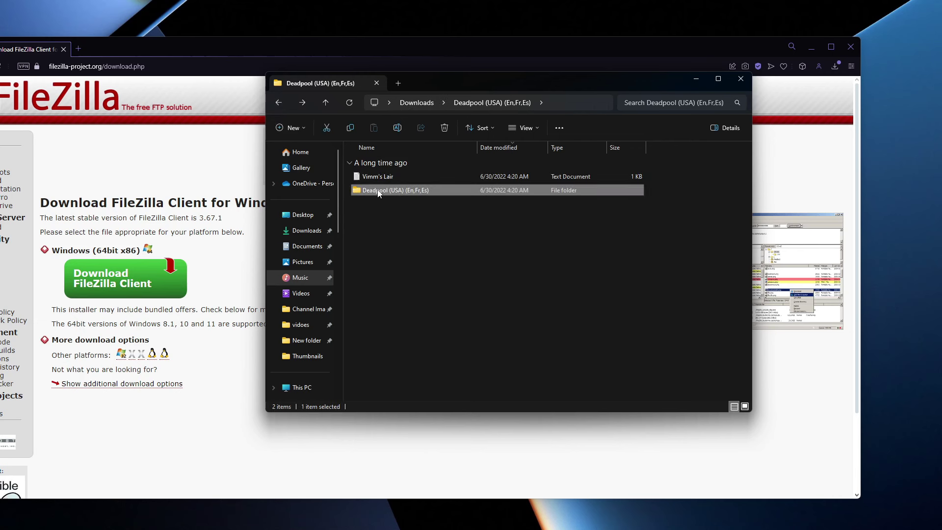
{"action": "left_click", "coordinate": [278, 102]}
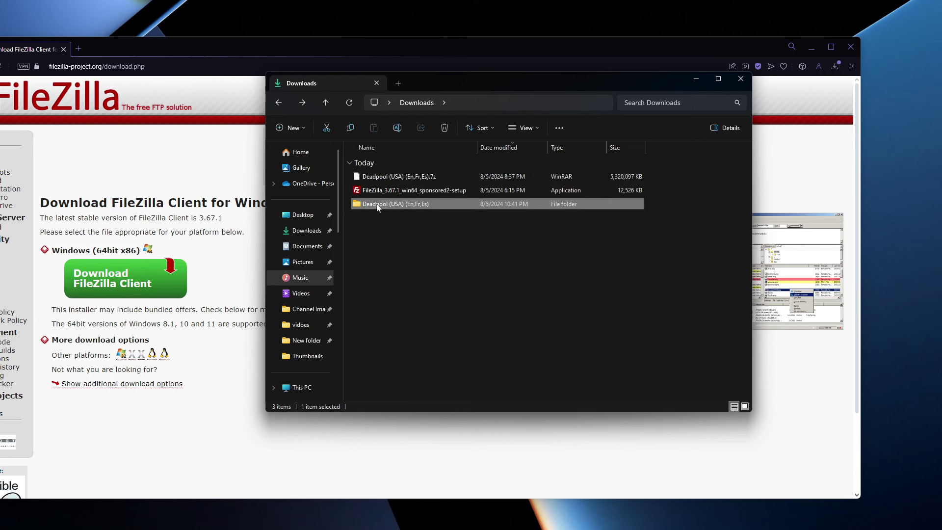
{"action": "double_click", "coordinate": [376, 205]}
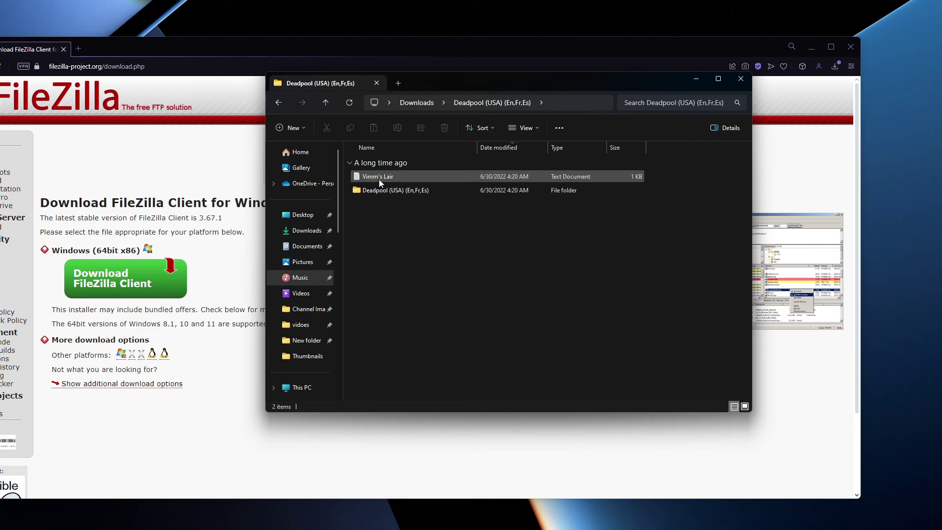
{"action": "left_click", "coordinate": [282, 102]}
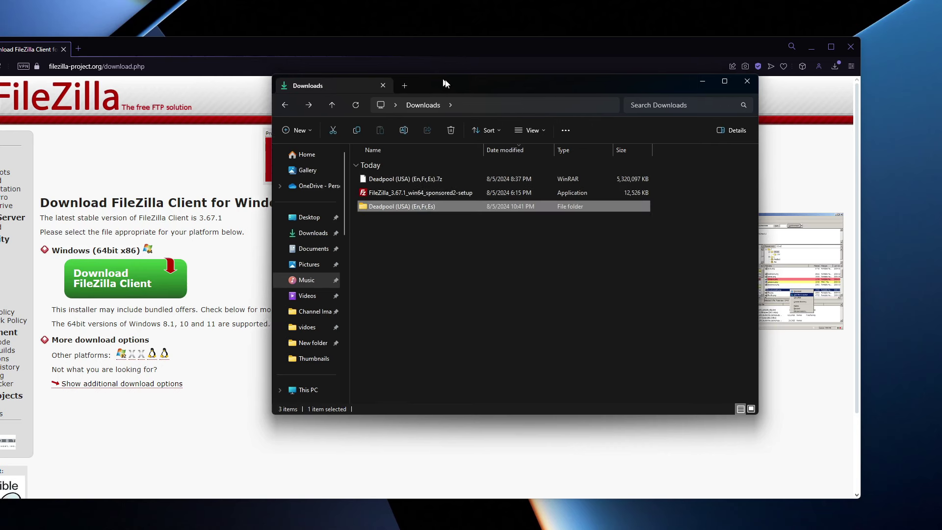
{"action": "left_click_drag", "start_coordinate": [438, 82], "coordinate": [719, 90]}
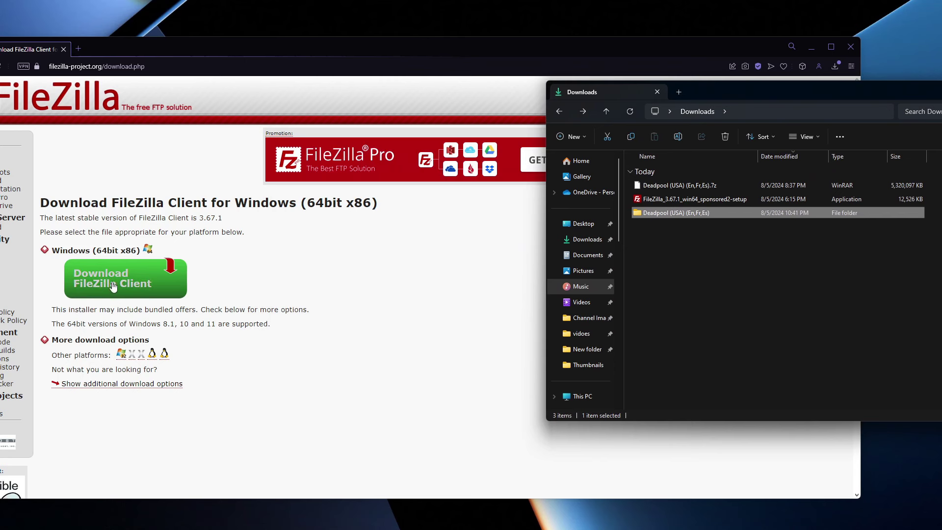
- Run the FileZilla_3.67.1_win64_sponsored2-setup installer and decline the optional AVG Secure Browser offer
{"action": "double_click", "coordinate": [673, 198]}
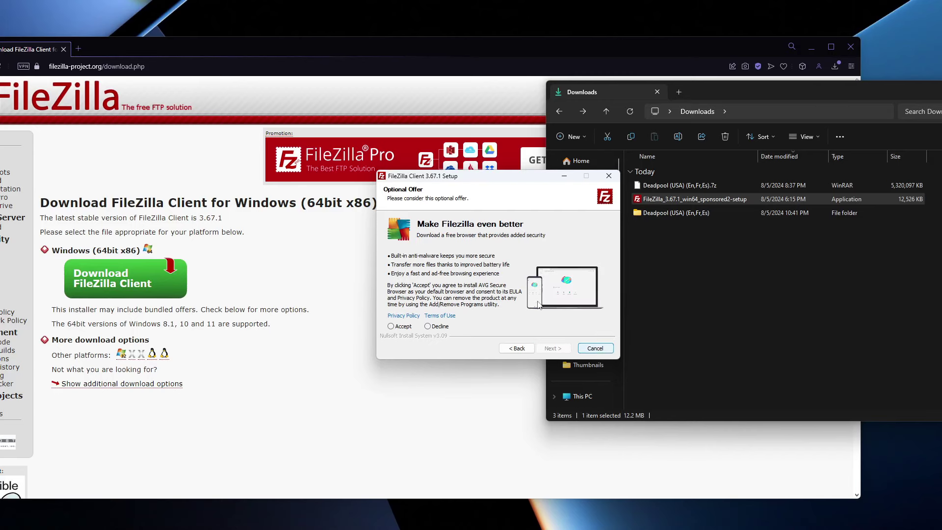
{"action": "left_click", "coordinate": [436, 328]}
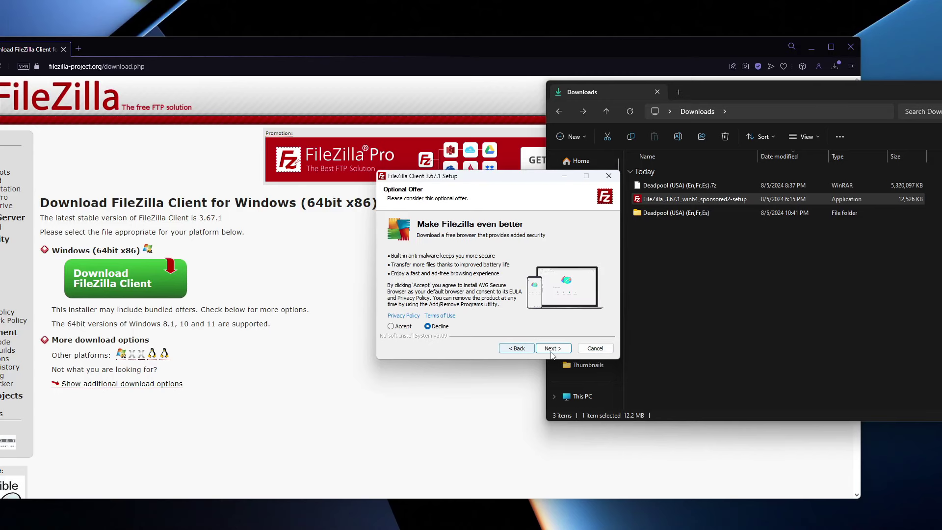
{"action": "left_click", "coordinate": [552, 348]}
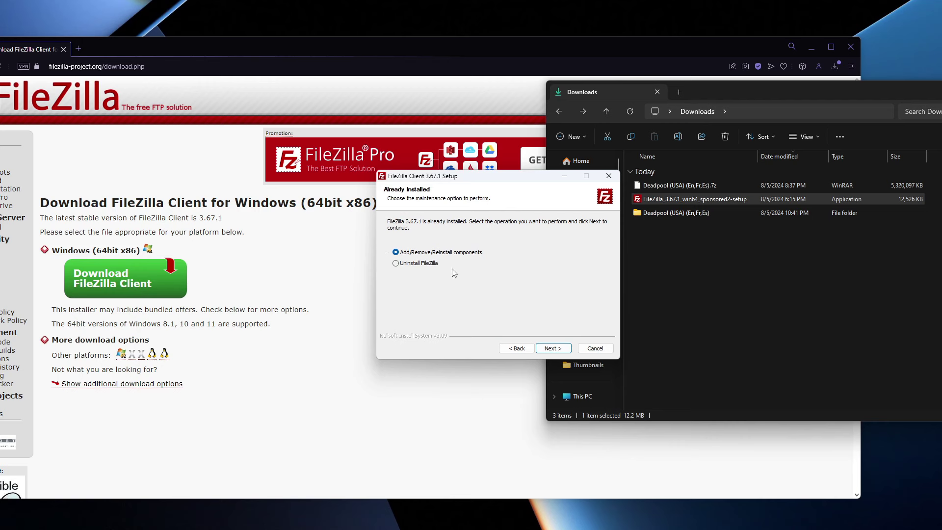
- Reinstall FileZilla for all users with the default components, location and FileZilla FTP Client shortcut folder, starting the program on completion
{"action": "left_click", "coordinate": [549, 349]}
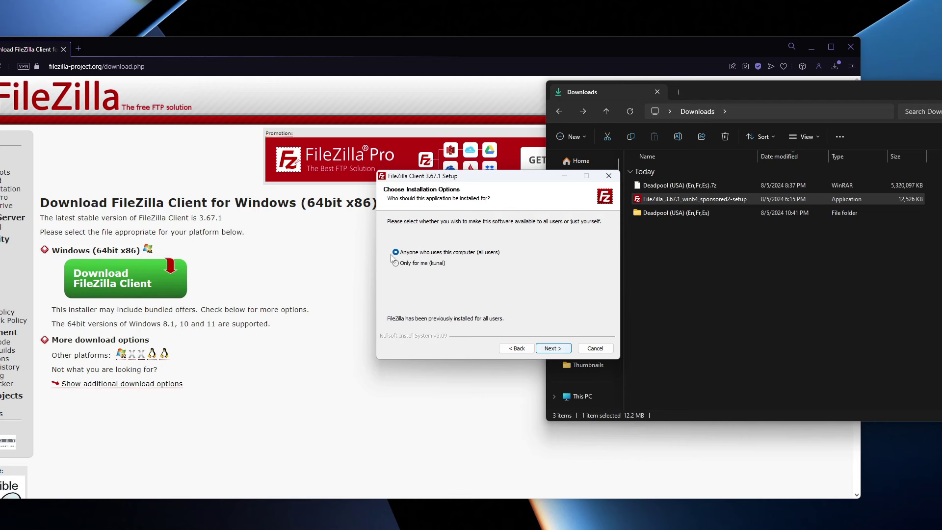
{"action": "left_click", "coordinate": [549, 349]}
{"action": "left_click", "coordinate": [550, 349]}
{"action": "left_click", "coordinate": [550, 349]}
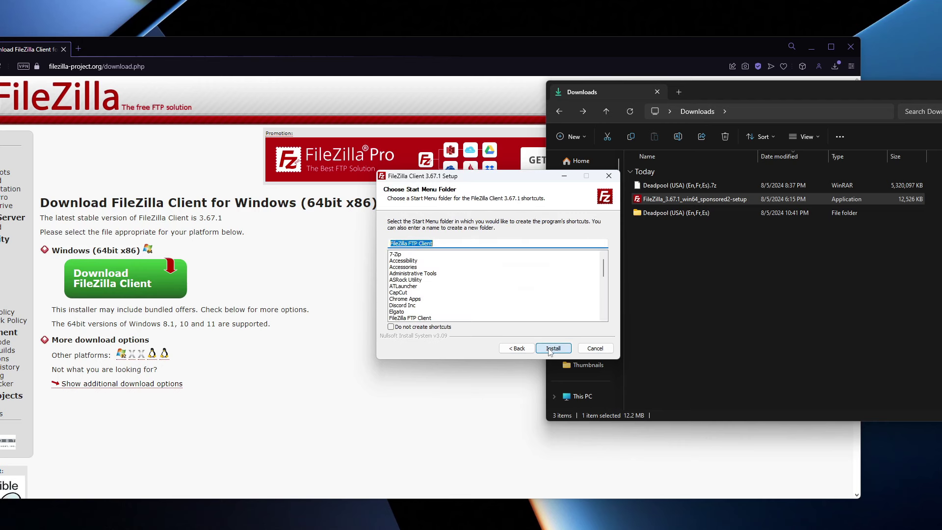
{"action": "left_click", "coordinate": [549, 349]}
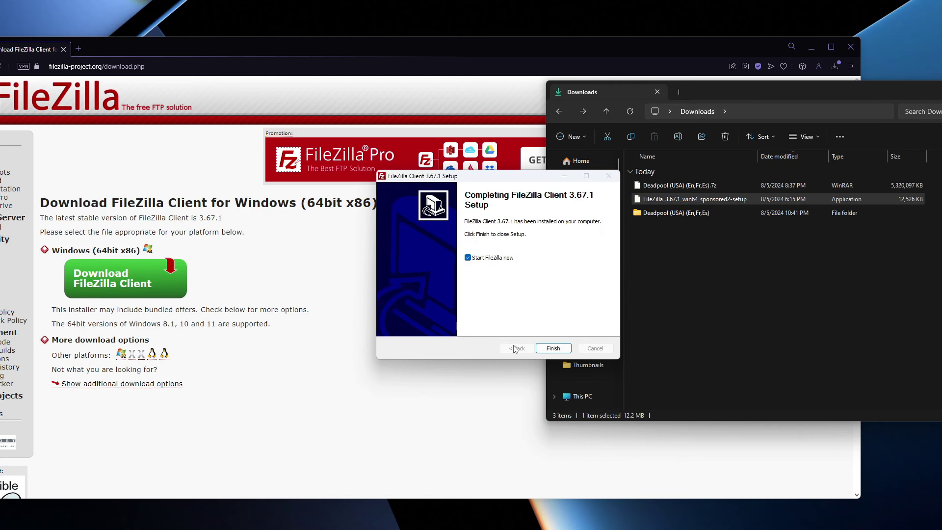
{"action": "left_click", "coordinate": [553, 348]}
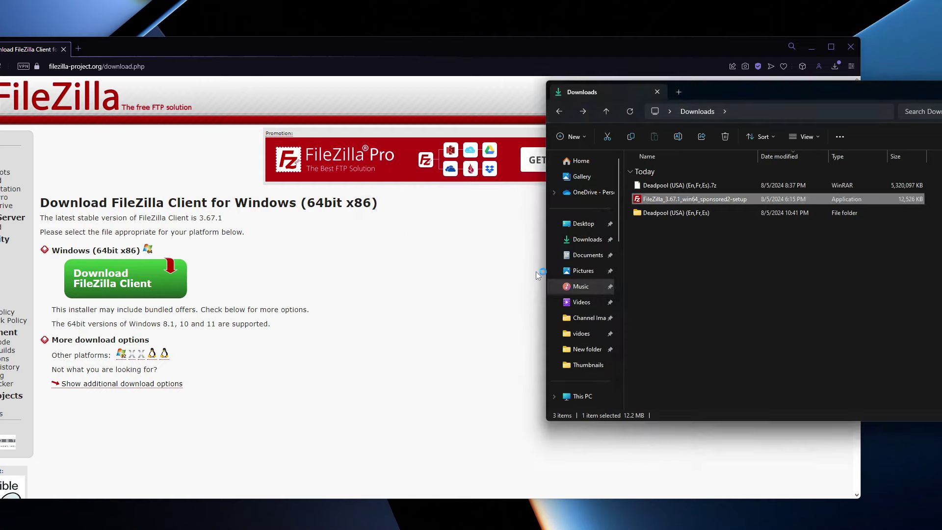
- Connect FileZilla to the PS3's FTP server at host 192.168.1.74, leaving the username, password and port empty
{"action": "left_click_drag", "start_coordinate": [168, 73], "coordinate": [382, 82]}
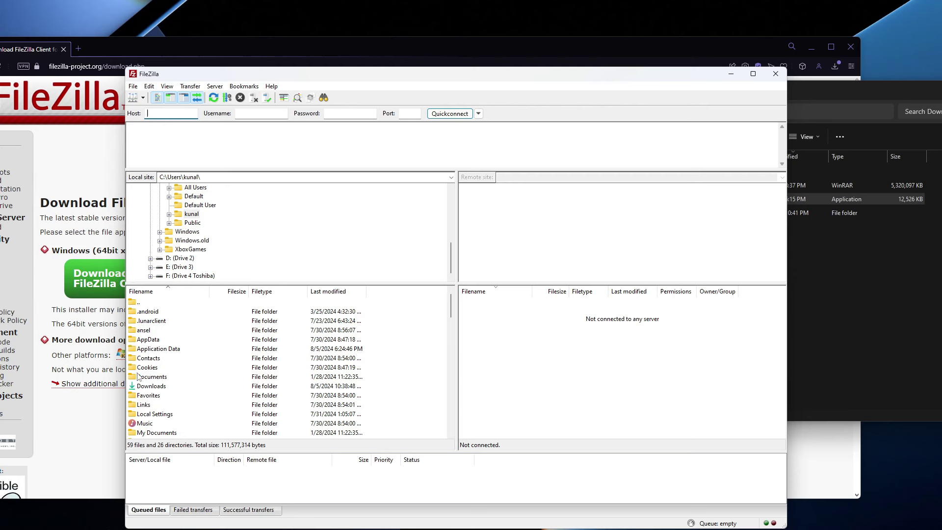
{"action": "scroll", "coordinate": [199, 412], "scroll_direction": "down", "scroll_amount": 1}
{"action": "scroll", "coordinate": [199, 400], "scroll_direction": "up", "scroll_amount": 1}
{"action": "key", "text": "BackSpace"}
{"action": "type", "text": "74"}
{"action": "left_click", "coordinate": [445, 115]}
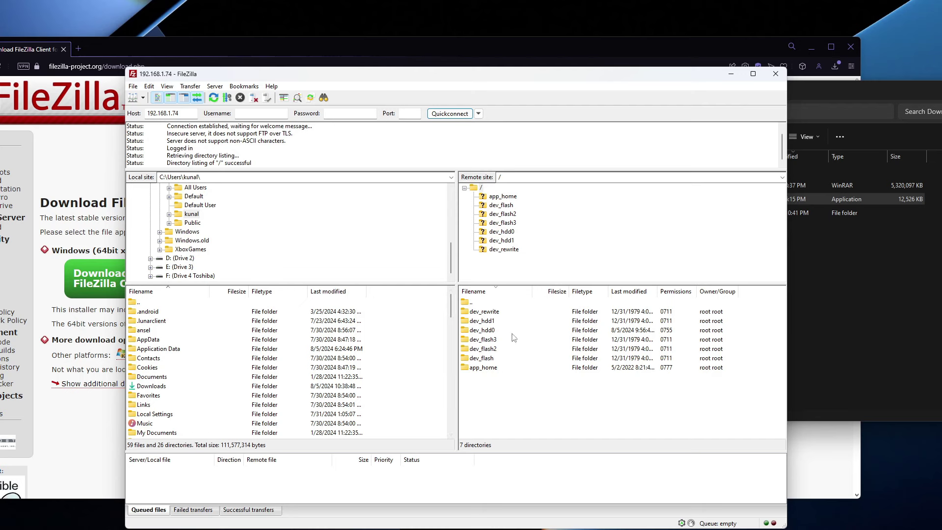
- Open the GAMES folder inside dev_hdd0 on the remote site
{"action": "double_click", "coordinate": [483, 331]}
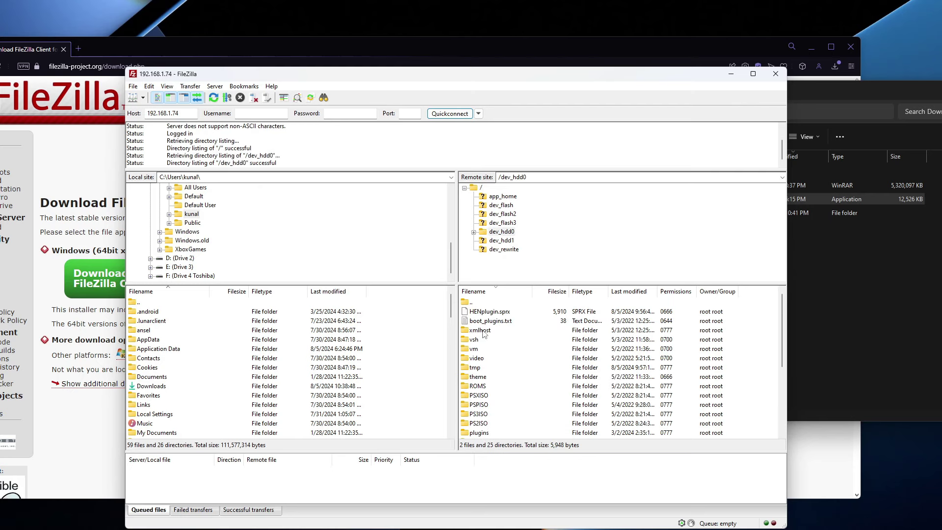
{"action": "scroll", "coordinate": [484, 338], "scroll_direction": "down", "scroll_amount": 4}
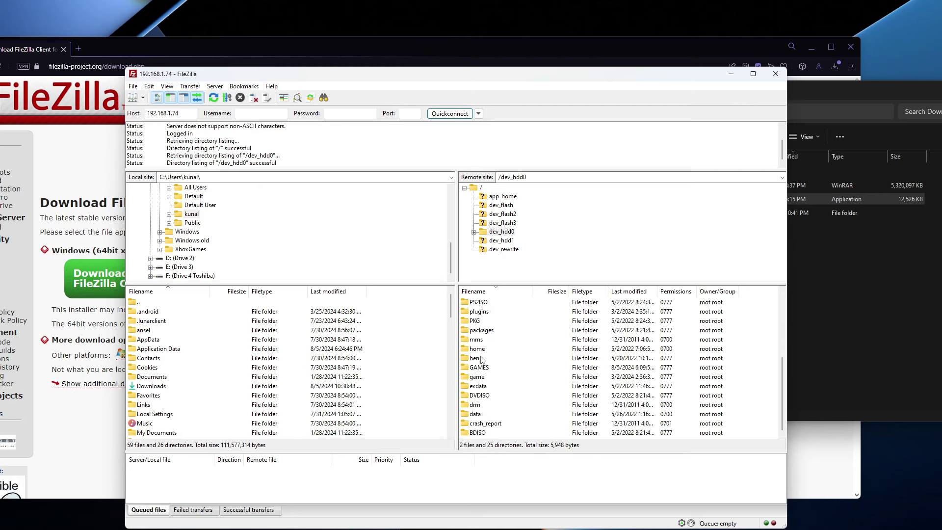
{"action": "scroll", "coordinate": [483, 390], "scroll_direction": "up", "scroll_amount": 1}
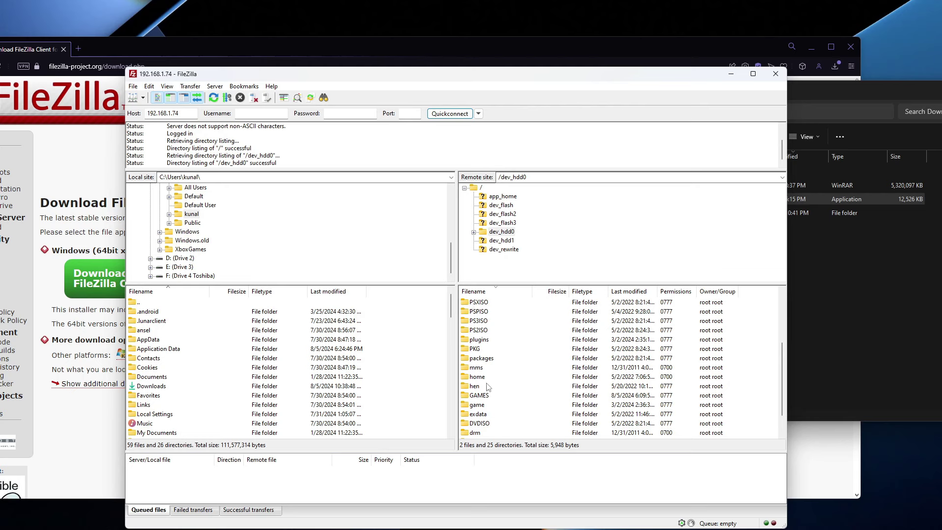
{"action": "scroll", "coordinate": [487, 384], "scroll_direction": "down", "scroll_amount": 1}
{"action": "scroll", "coordinate": [490, 388], "scroll_direction": "up", "scroll_amount": 5}
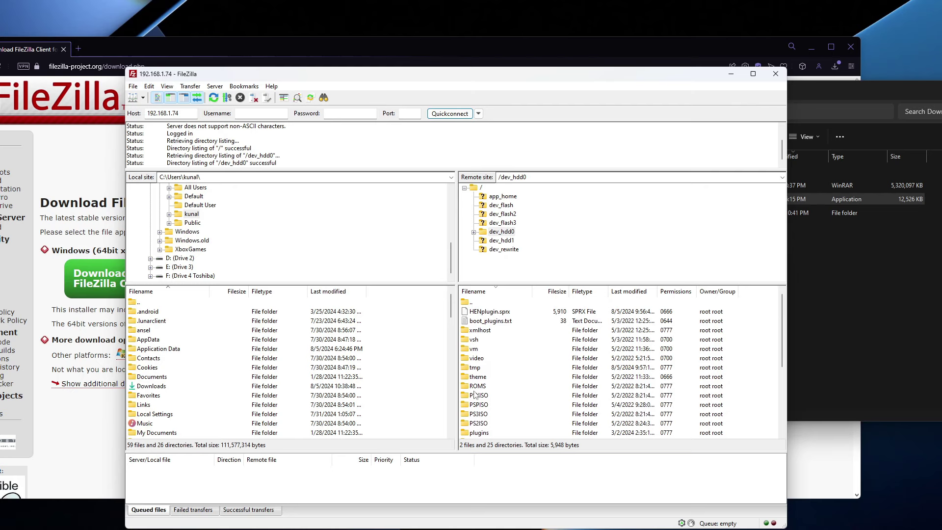
{"action": "scroll", "coordinate": [476, 392], "scroll_direction": "down", "scroll_amount": 2}
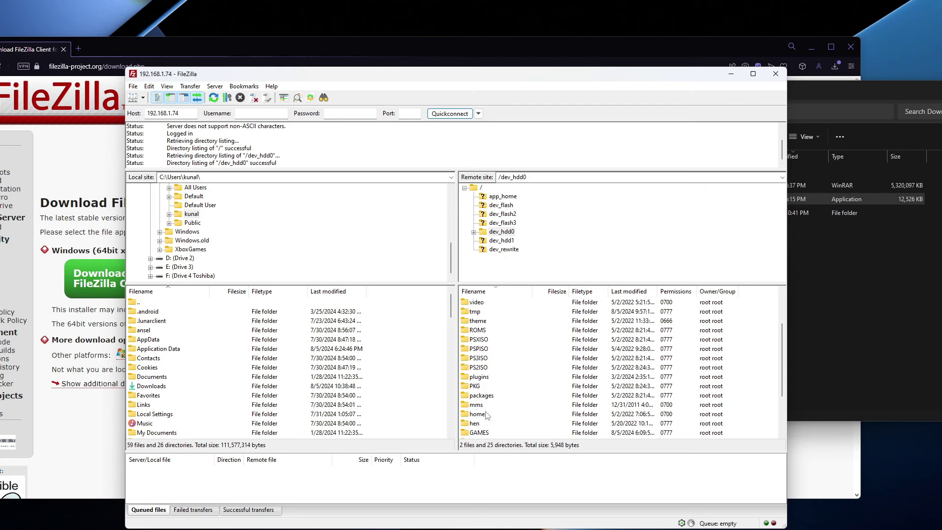
{"action": "double_click", "coordinate": [489, 432]}
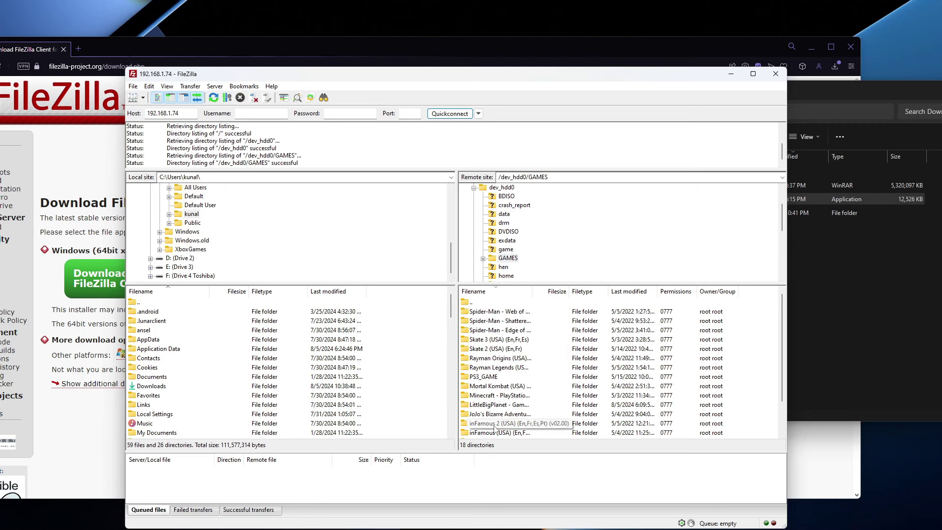
- Return to File Explorer and check which nested Deadpool (USA) (En,Fr,Es) folder directly holds PS3_GAME and PS3_DISC.SFB
{"action": "left_click", "coordinate": [881, 301]}
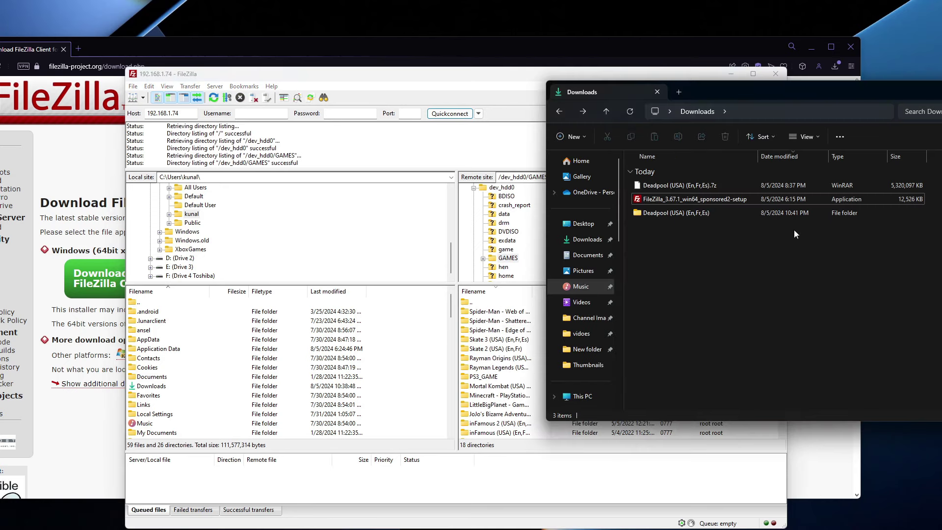
{"action": "left_click", "coordinate": [676, 211]}
{"action": "double_click", "coordinate": [666, 214]}
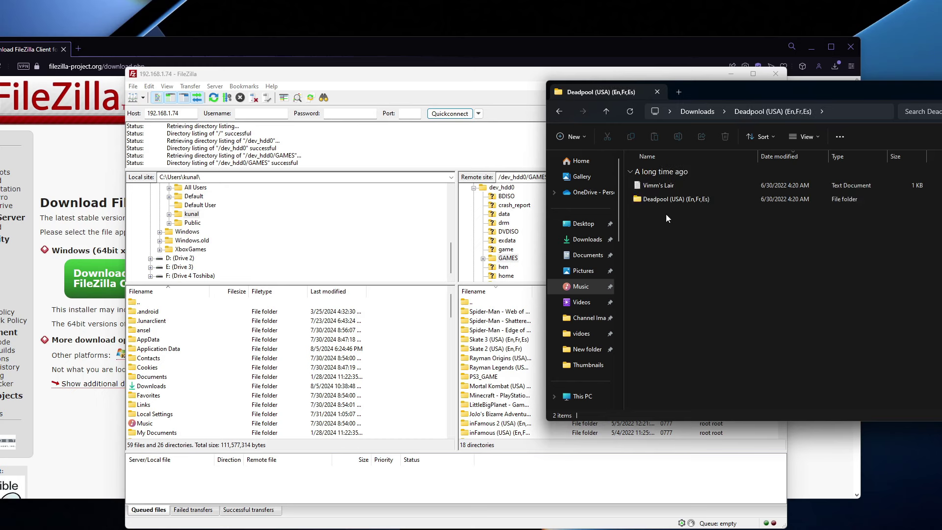
{"action": "left_click", "coordinate": [559, 112]}
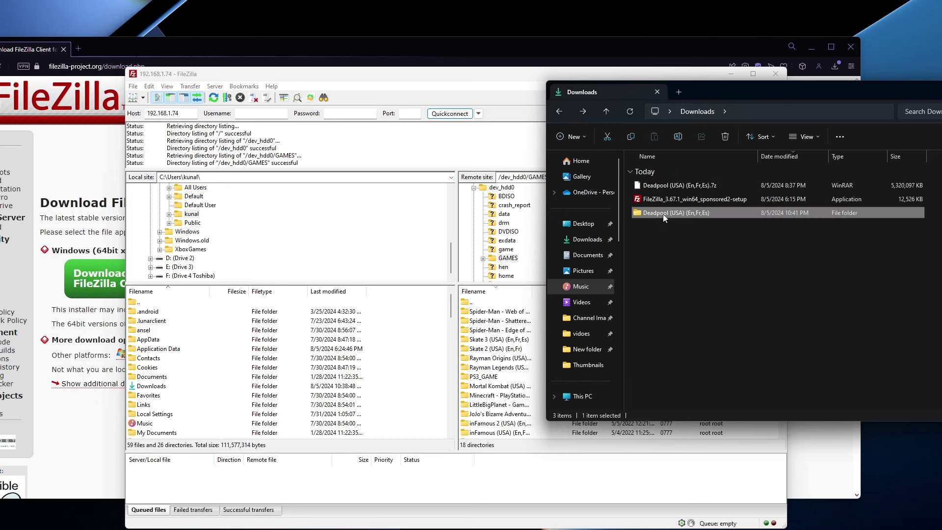
{"action": "left_click_drag", "start_coordinate": [692, 216], "coordinate": [670, 190]}
{"action": "double_click", "coordinate": [652, 214]}
{"action": "left_click", "coordinate": [684, 203]}
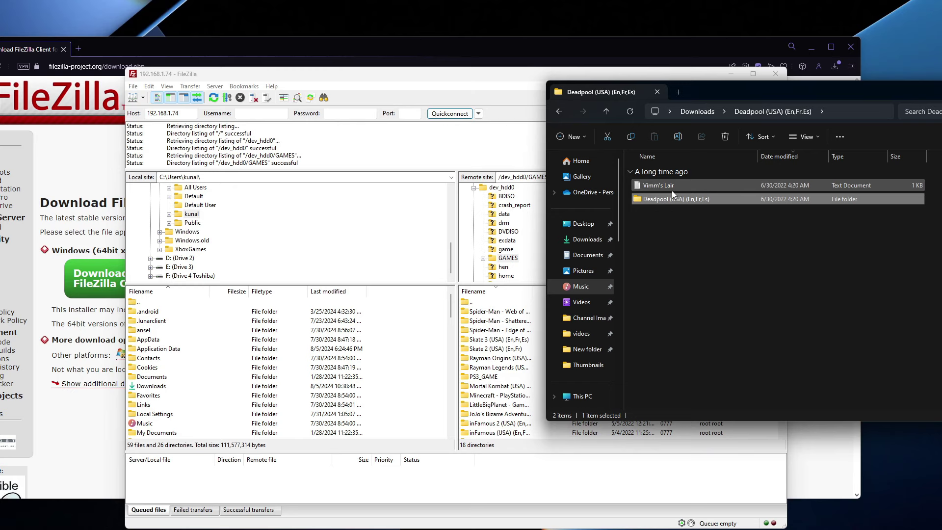
{"action": "double_click", "coordinate": [670, 200]}
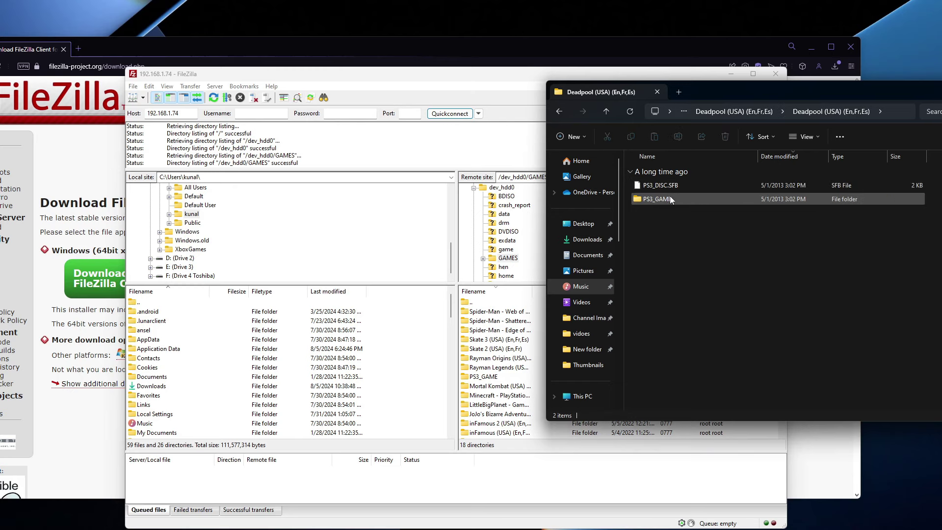
{"action": "left_click", "coordinate": [558, 112]}
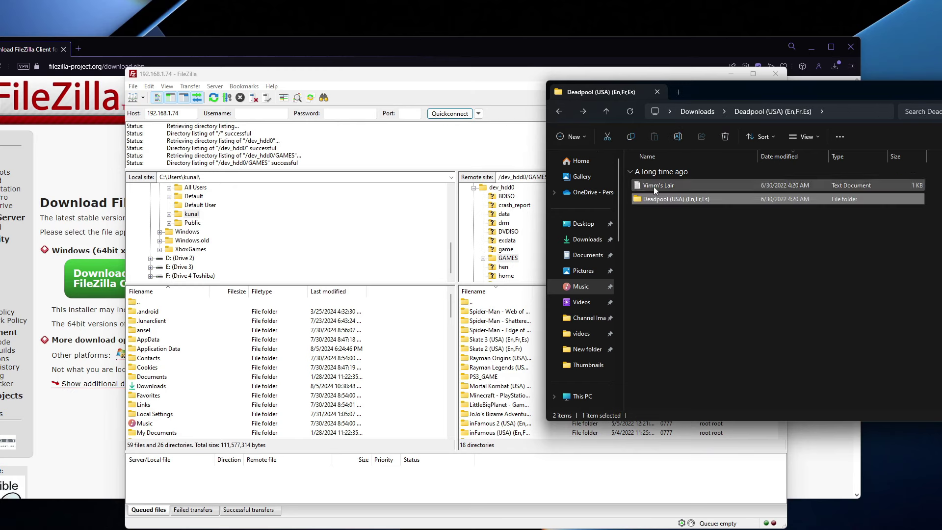
{"action": "left_click_drag", "start_coordinate": [656, 199], "coordinate": [670, 186]}
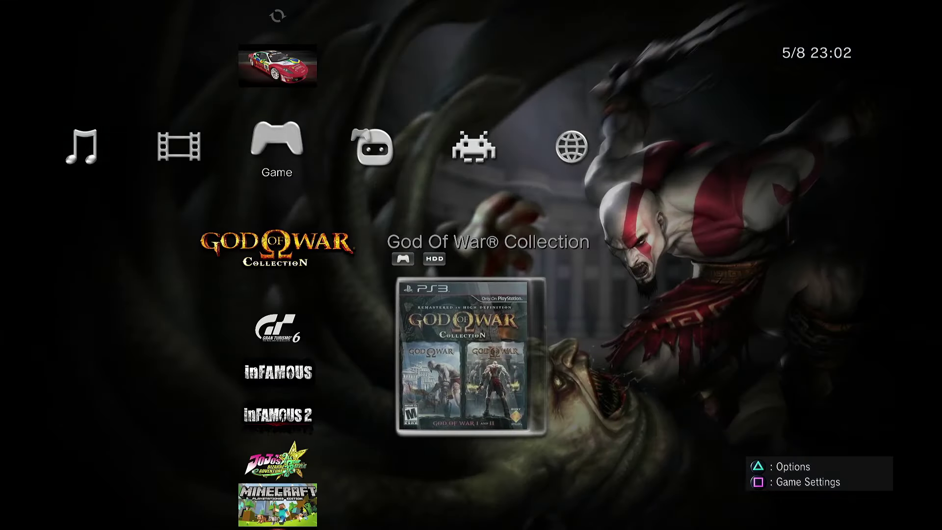
- Browse the PS3's Game list from God Of War Collection down to Gran Turismo 6
{"action": "key", "text": "Down"}
{"action": "key", "text": "Left"}
{"action": "key", "text": "Right"}
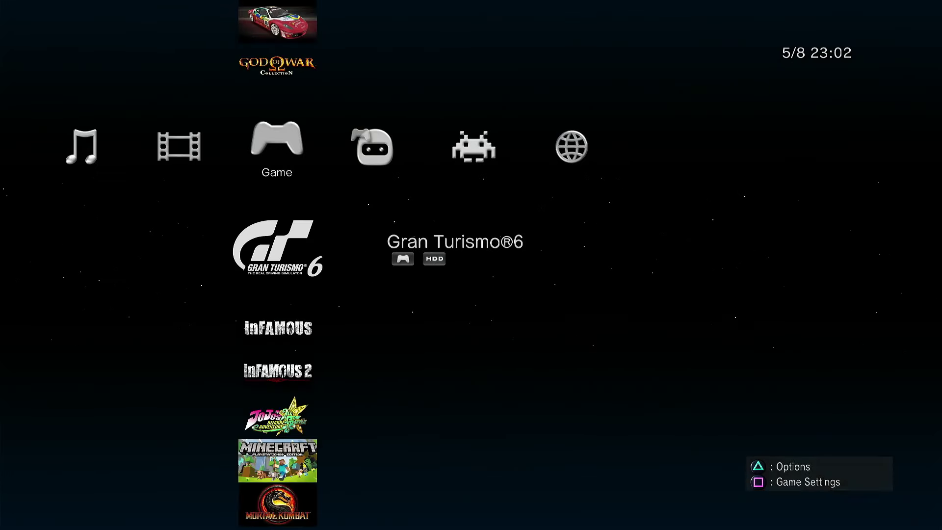
- Examine the rest of the PS3 game list, from Gran Turismo 6 through to Rebug Toolbox
{"action": "key", "text": "Down"}
{"action": "key", "text": "Down"}
{"action": "key", "text": "Down"}
{"action": "key", "text": "Down"}
{"action": "key", "text": "Down"}
{"action": "key", "text": "Down"}
{"action": "key", "text": "Down"}
{"action": "key", "text": "Down"}
{"action": "key", "text": "Down"}
{"action": "key", "text": "Down"}
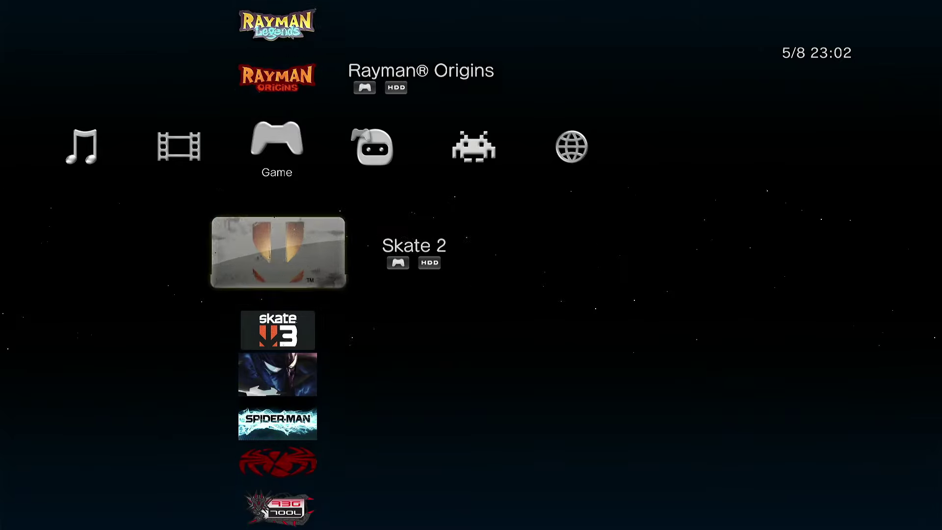
{"action": "key", "text": "Up"}
{"action": "key", "text": "Up"}
{"action": "key", "text": "Up"}
{"action": "key", "text": "Up"}
{"action": "key", "text": "Up"}
{"action": "key", "text": "Up"}
{"action": "key", "text": "Up"}
{"action": "key", "text": "Up"}
{"action": "key", "text": "Up"}
{"action": "key", "text": "Up"}
{"action": "key", "text": "Up"}
{"action": "key", "text": "Up"}
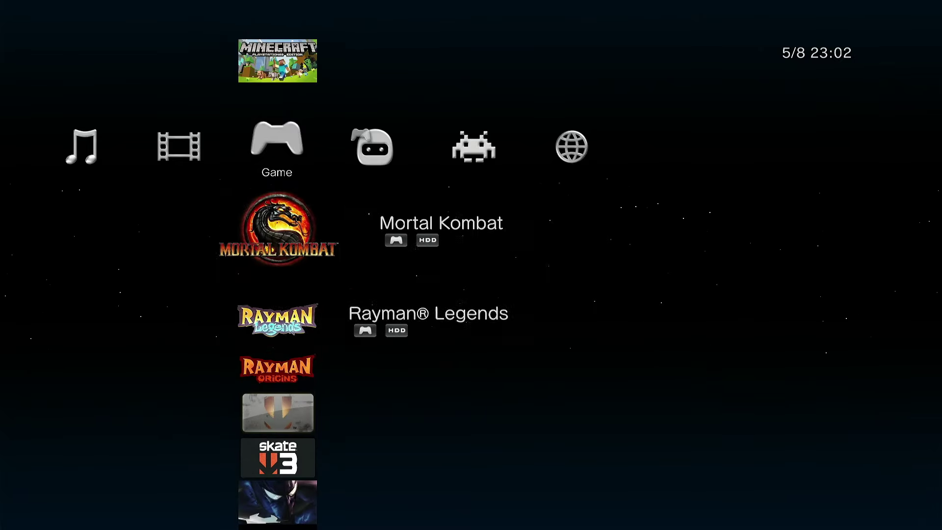
{"action": "key", "text": "Up"}
{"action": "key", "text": "Up"}
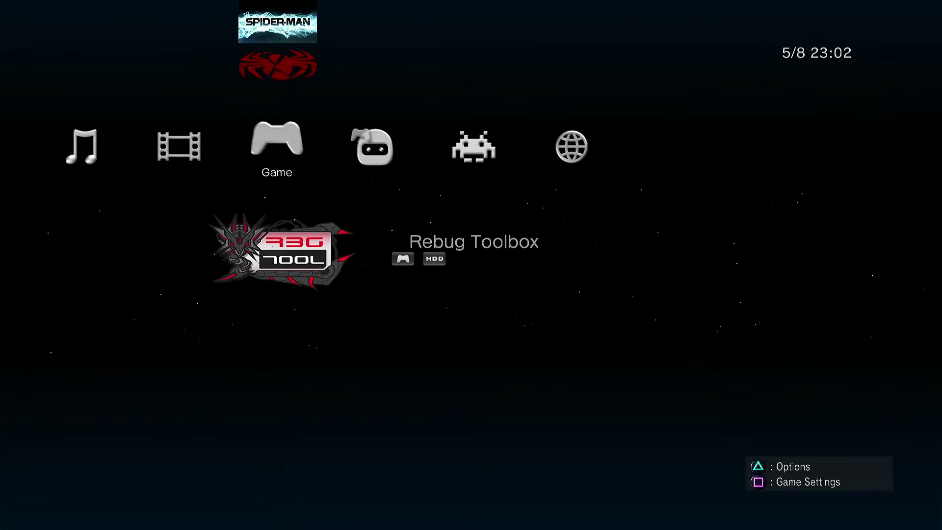
- Refresh the game list by scanning all connected devices
{"action": "key", "text": "Down"}
{"action": "key", "text": "Down"}
{"action": "key", "text": "Up"}
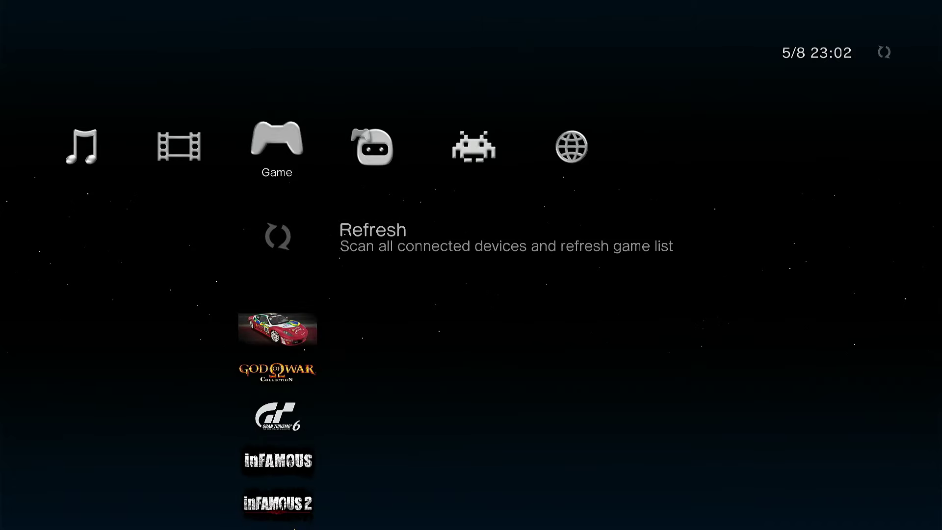
{"action": "key", "text": "Return"}
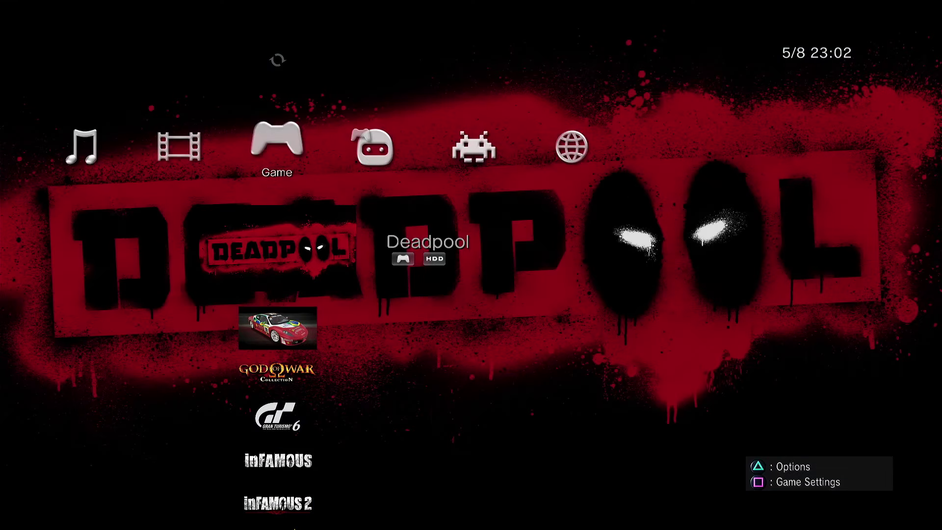
- Look through the refreshed game list down to inFAMOUS 2, return to Deadpool and load it
{"action": "key", "text": "Down"}
{"action": "key", "text": "Down"}
{"action": "key", "text": "Down"}
{"action": "key", "text": "Down"}
{"action": "key", "text": "Down"}
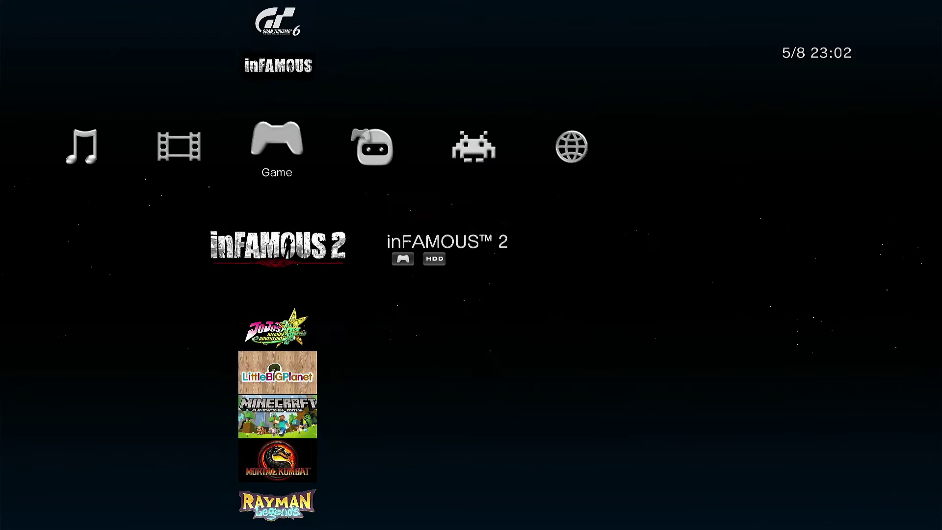
{"action": "key", "text": "Up"}
{"action": "key", "text": "Up"}
{"action": "key", "text": "Up"}
{"action": "key", "text": "Up"}
{"action": "key", "text": "Up"}
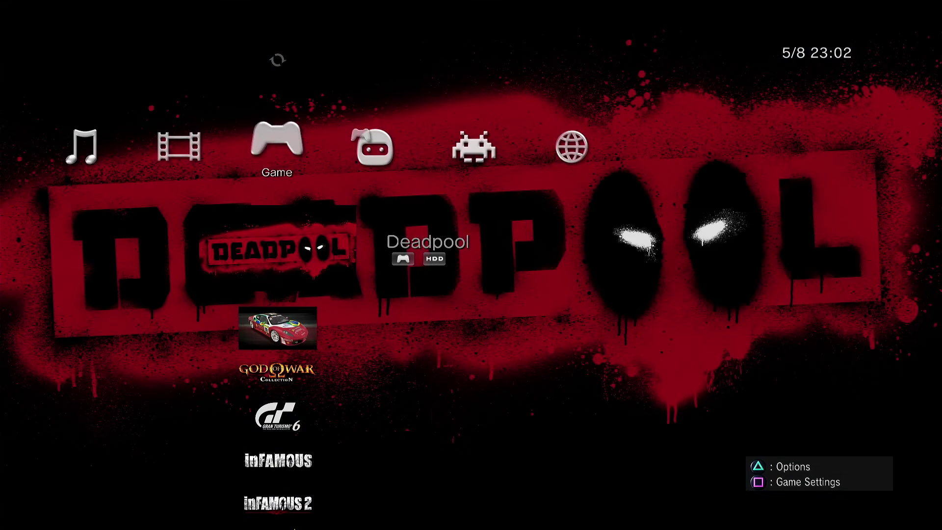
{"action": "key", "text": "Return"}
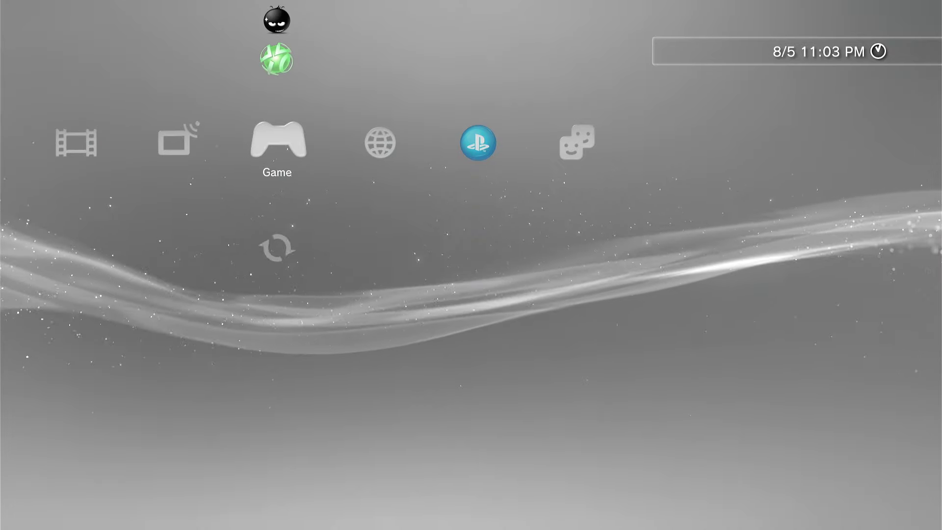
- Find the Deadpool disc entry in the XMB's Game column
{"action": "key", "text": "Up"}
{"action": "key", "text": "Up"}
{"action": "key", "text": "Up"}
{"action": "key", "text": "Up"}
{"action": "key", "text": "Up"}
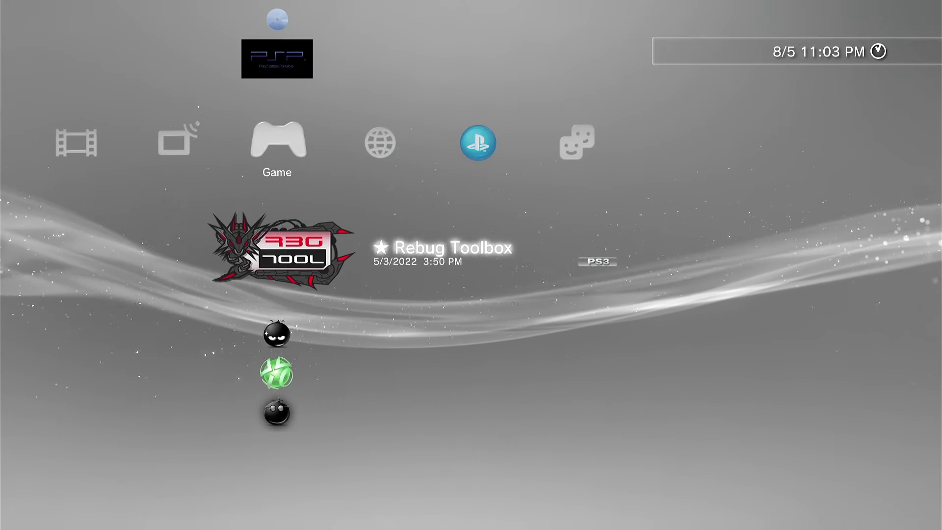
{"action": "key", "text": "Up"}
{"action": "key", "text": "Down"}
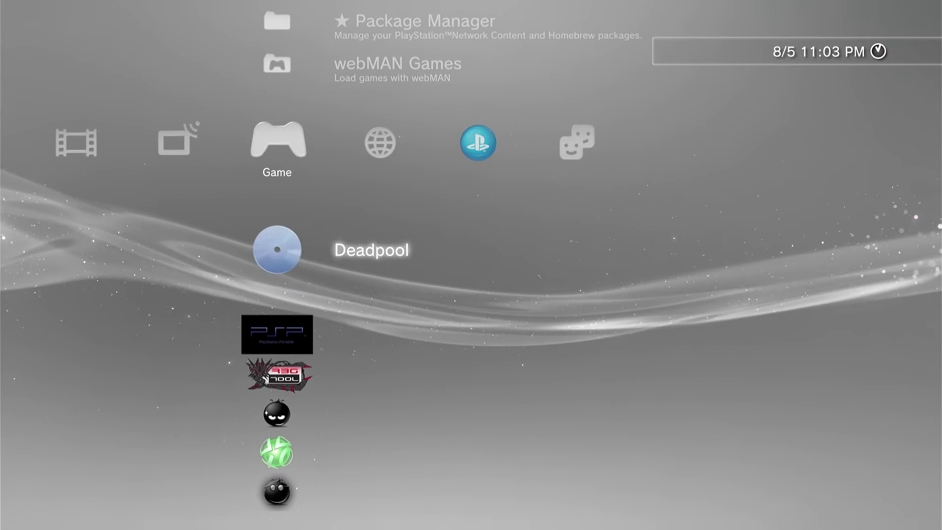
- Load Deadpool from the PLAYSTATION®3 folder inside webMAN Games
{"action": "key", "text": "Up"}
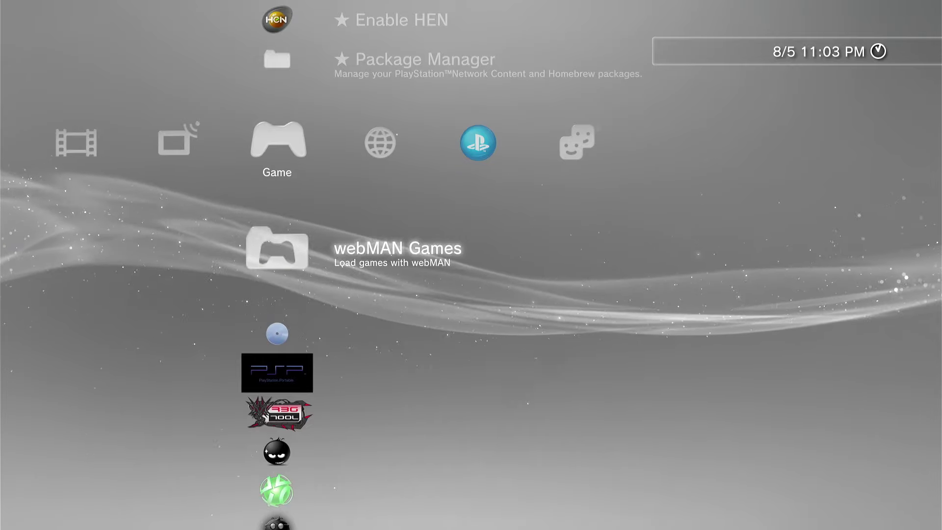
{"action": "key", "text": "Down"}
{"action": "key", "text": "Up"}
{"action": "key", "text": "Return"}
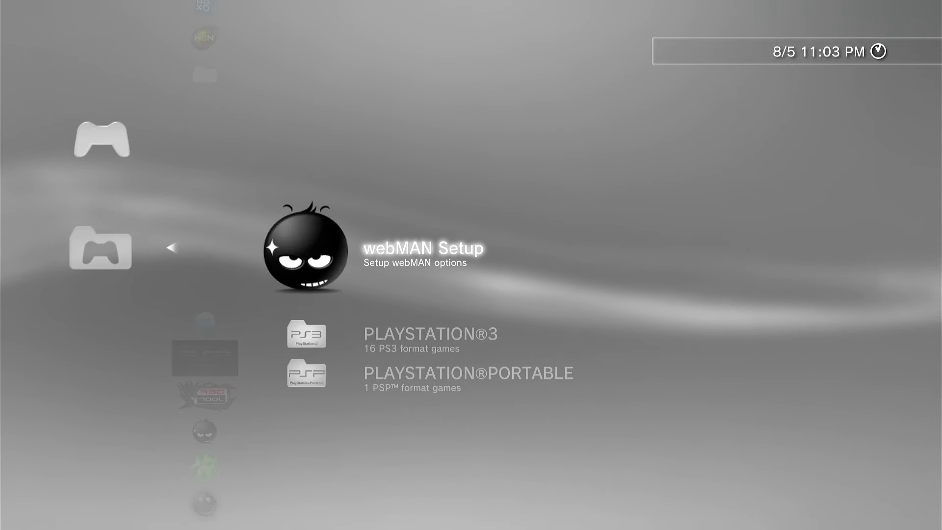
{"action": "key", "text": "Down"}
{"action": "key", "text": "Escape"}
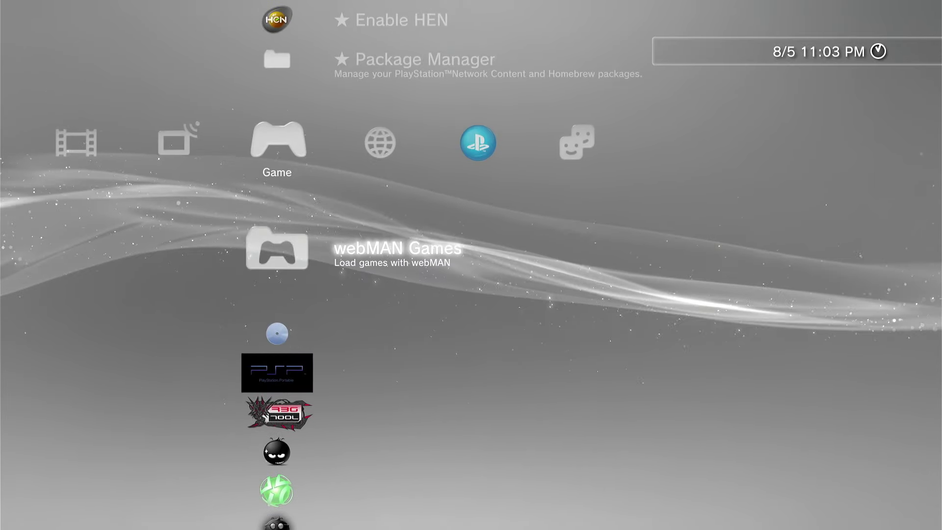
{"action": "key", "text": "Return"}
{"action": "key", "text": "Return"}
{"action": "key", "text": "Down"}
{"action": "key", "text": "Up"}
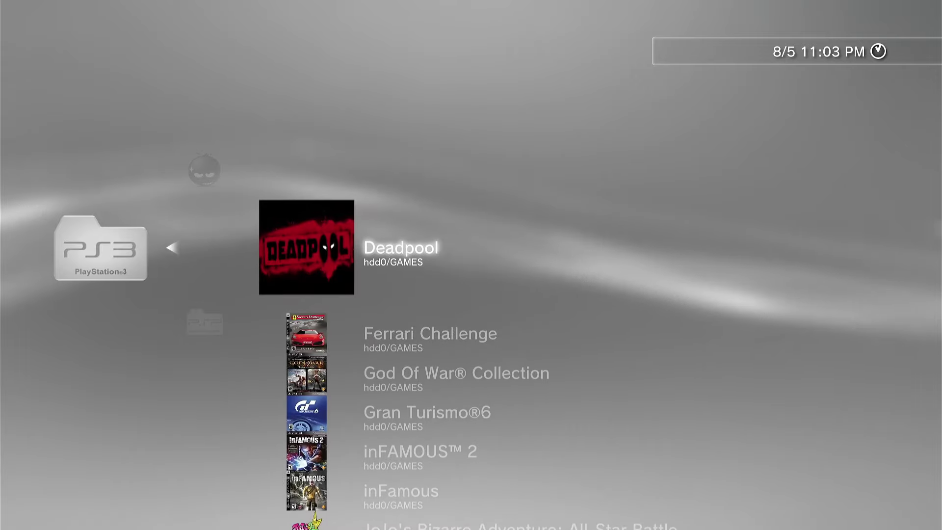
{"action": "key", "text": "Return"}
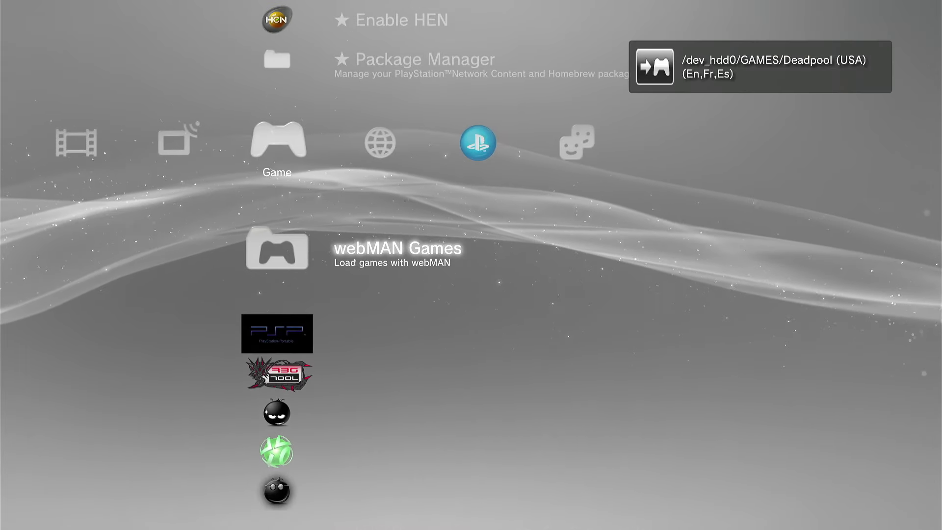
- Start the loaded Deadpool disc from the XMB's Game column
{"action": "key", "text": "Down"}
{"action": "key", "text": "Up"}
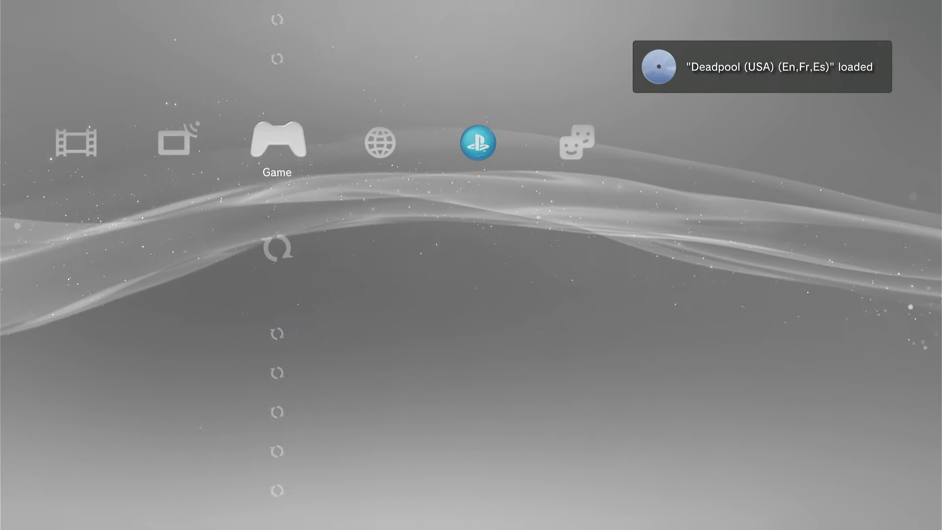
{"action": "key", "text": "Return"}
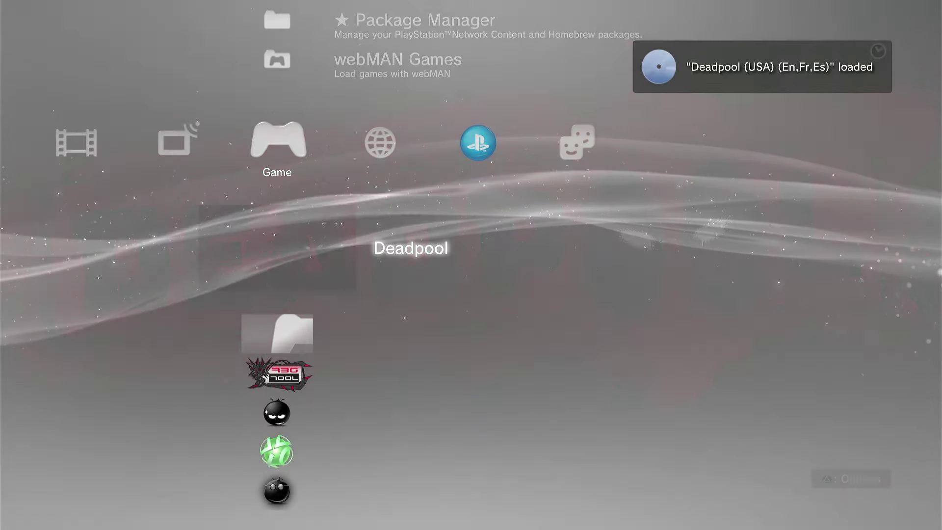